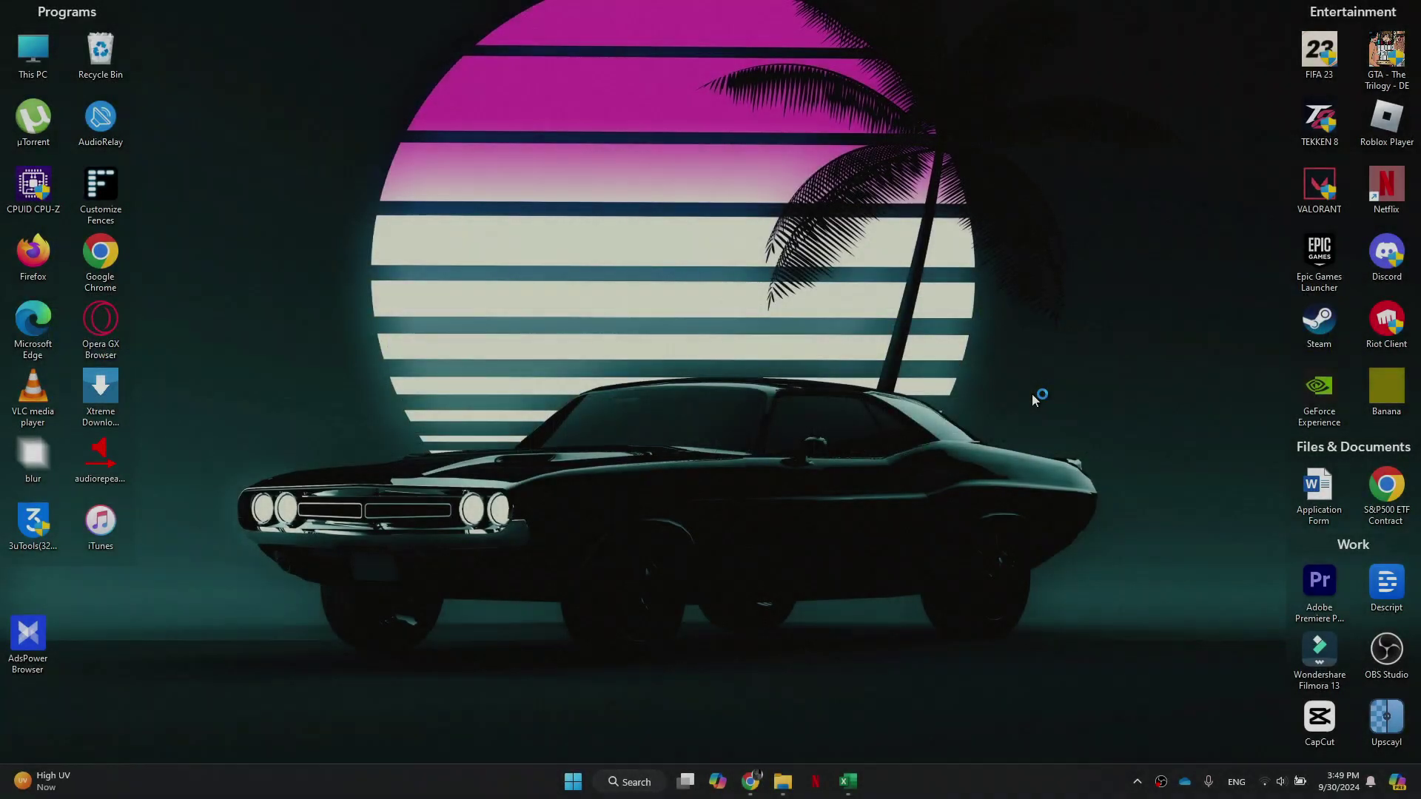
Step: Show the taskbar thumbnails of the two open Google Chrome windows
left_click(752, 781)
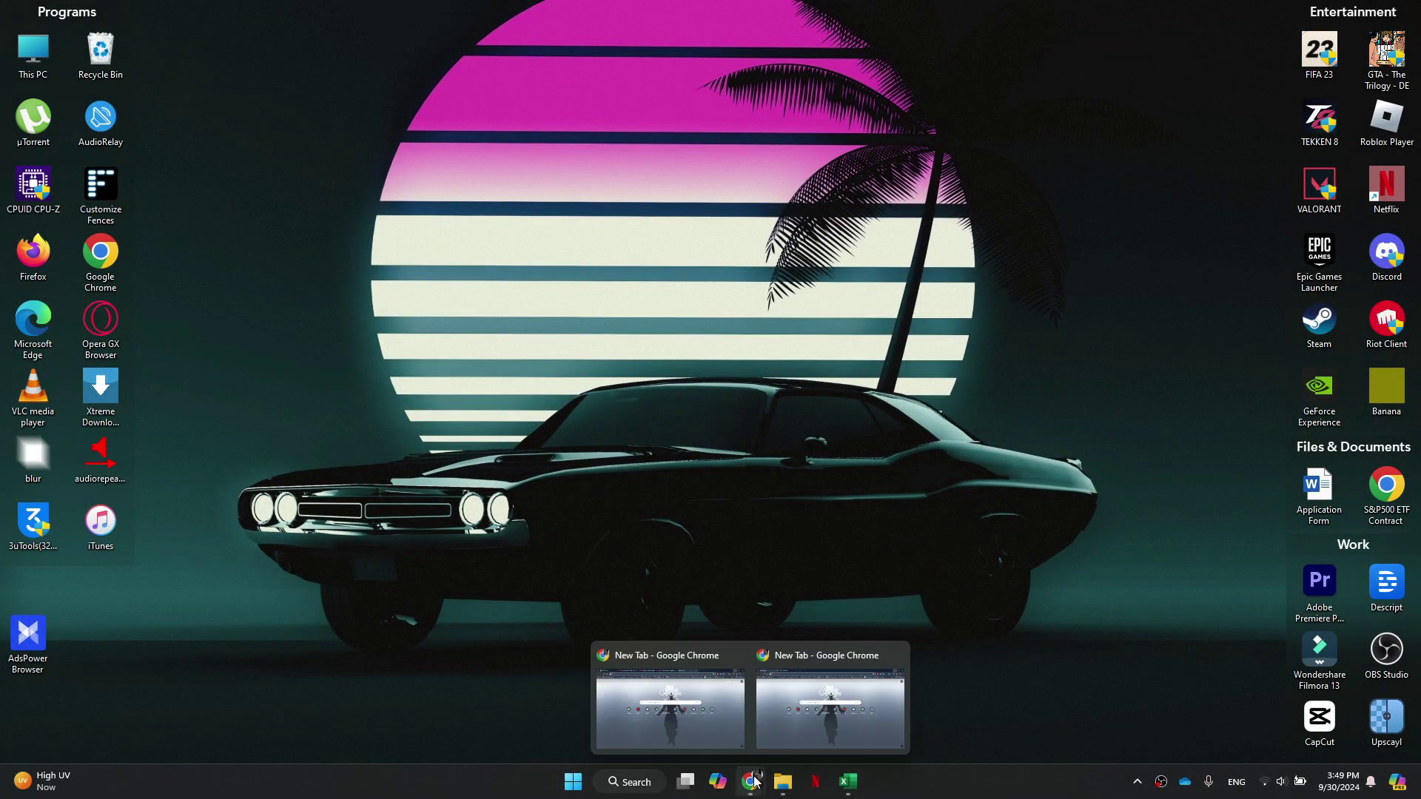
Step: Open the Chrome Web Store from the Google apps grid in the New Tab window
left_click(827, 700)
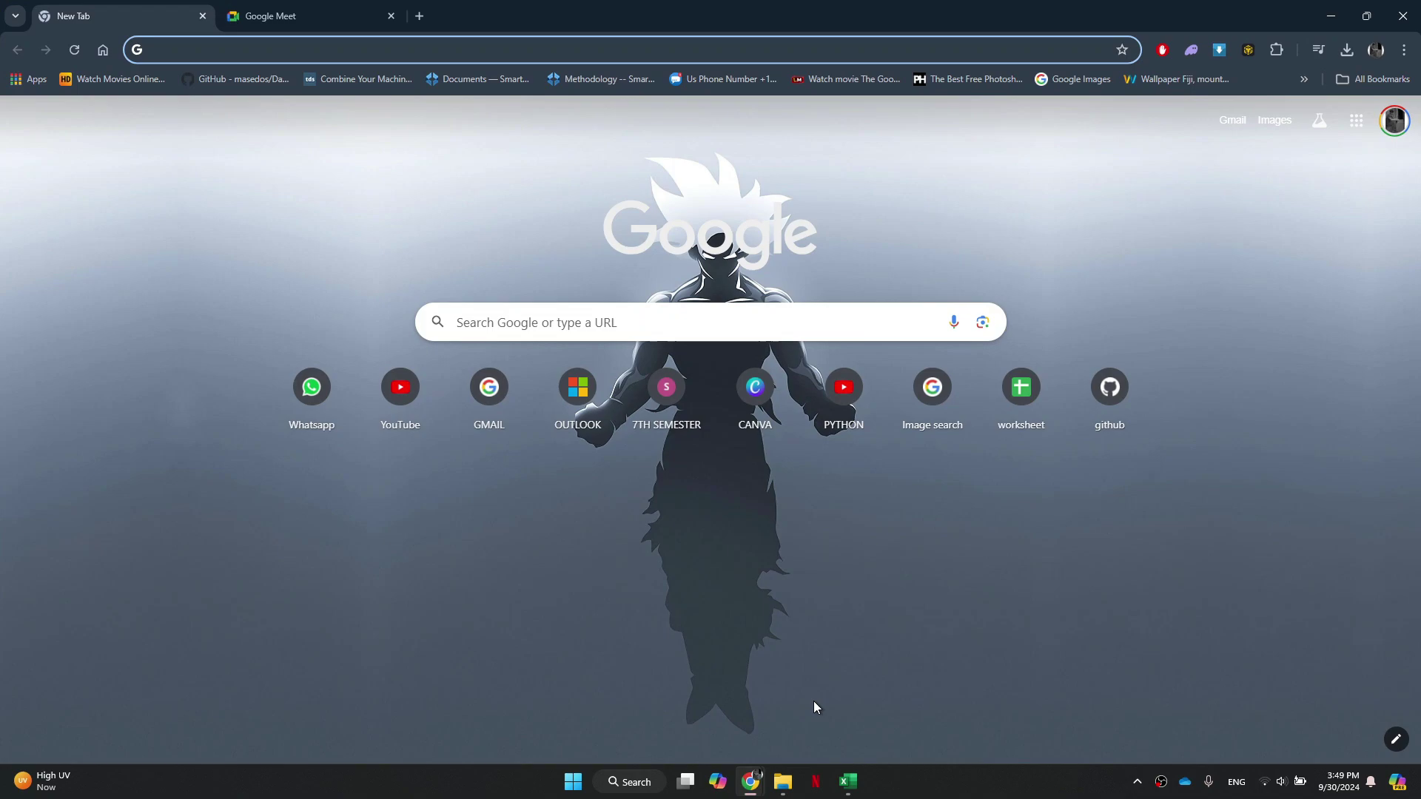
left_click(1354, 120)
scroll(1283, 329, "down", 3)
scroll(1284, 329, "down", 3)
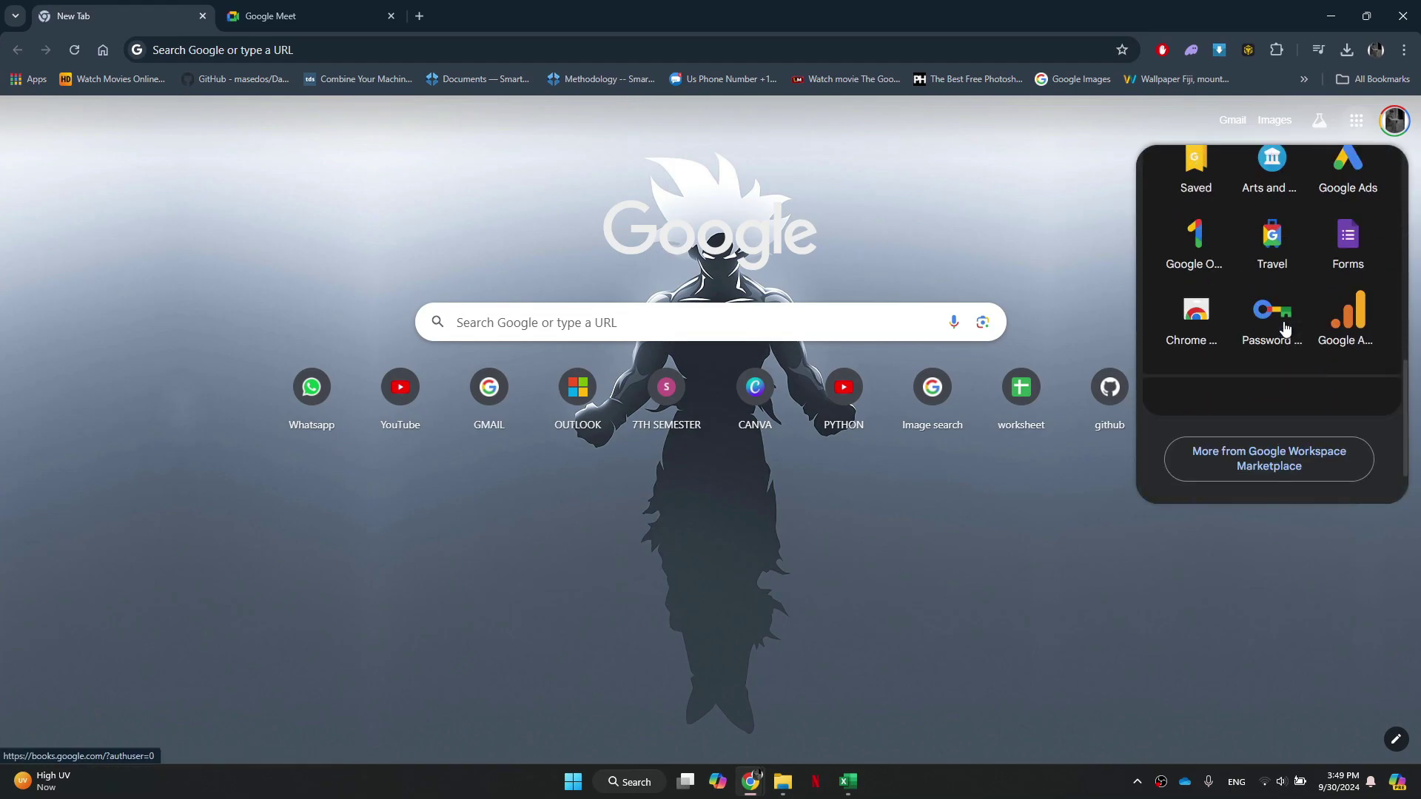
left_click(1203, 335)
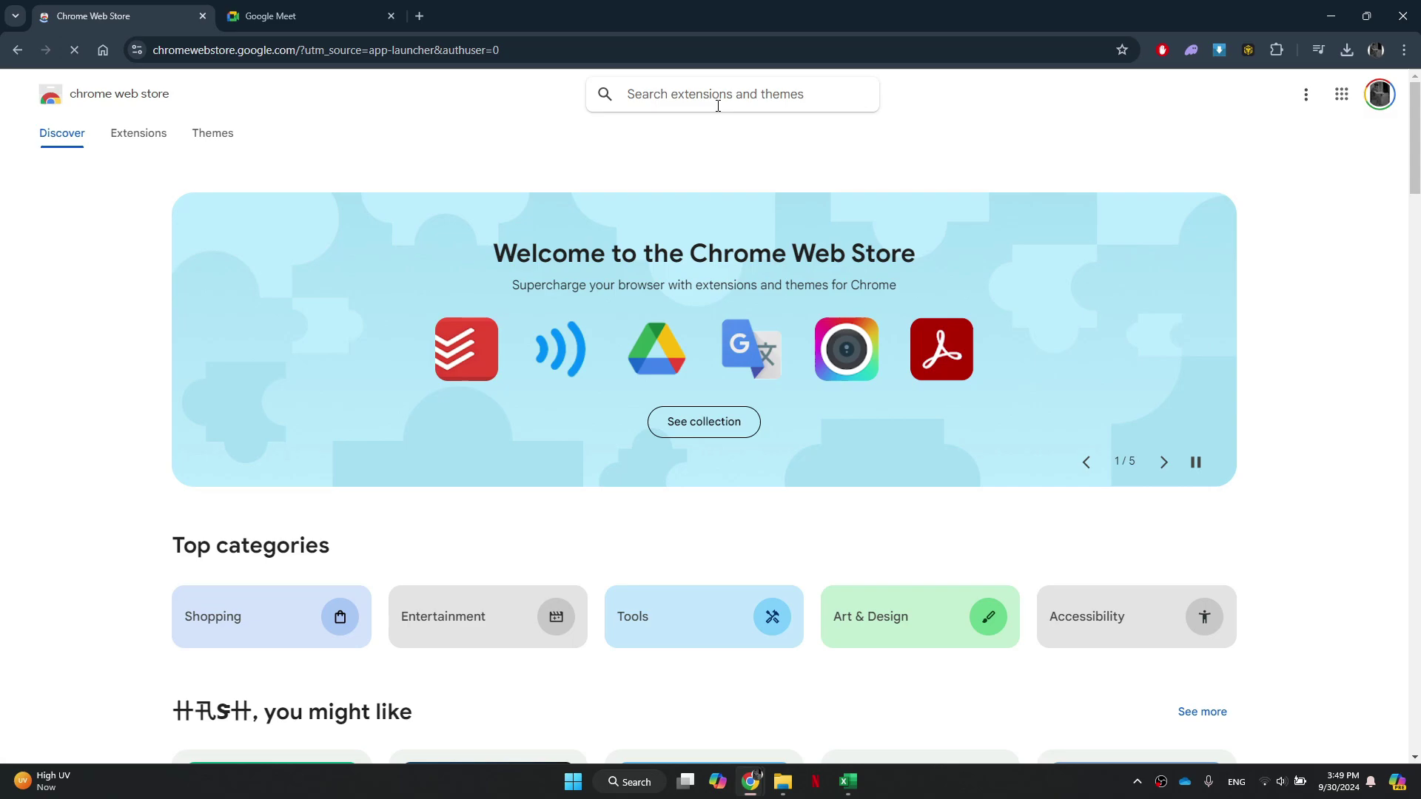
Step: Search the store for 'screen record', load more results, and open the Scrnli listing
left_click(716, 93)
type("screen record")
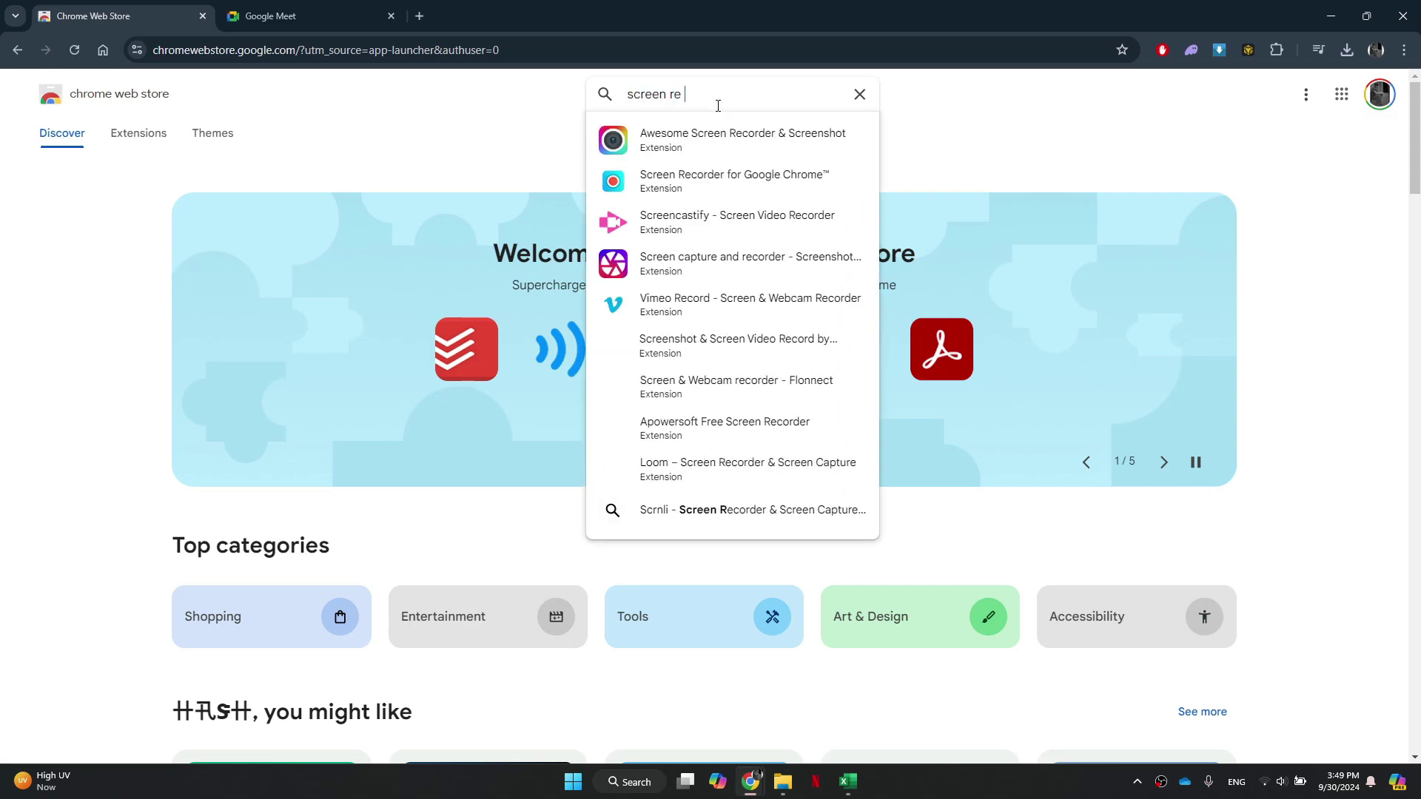
key("Return")
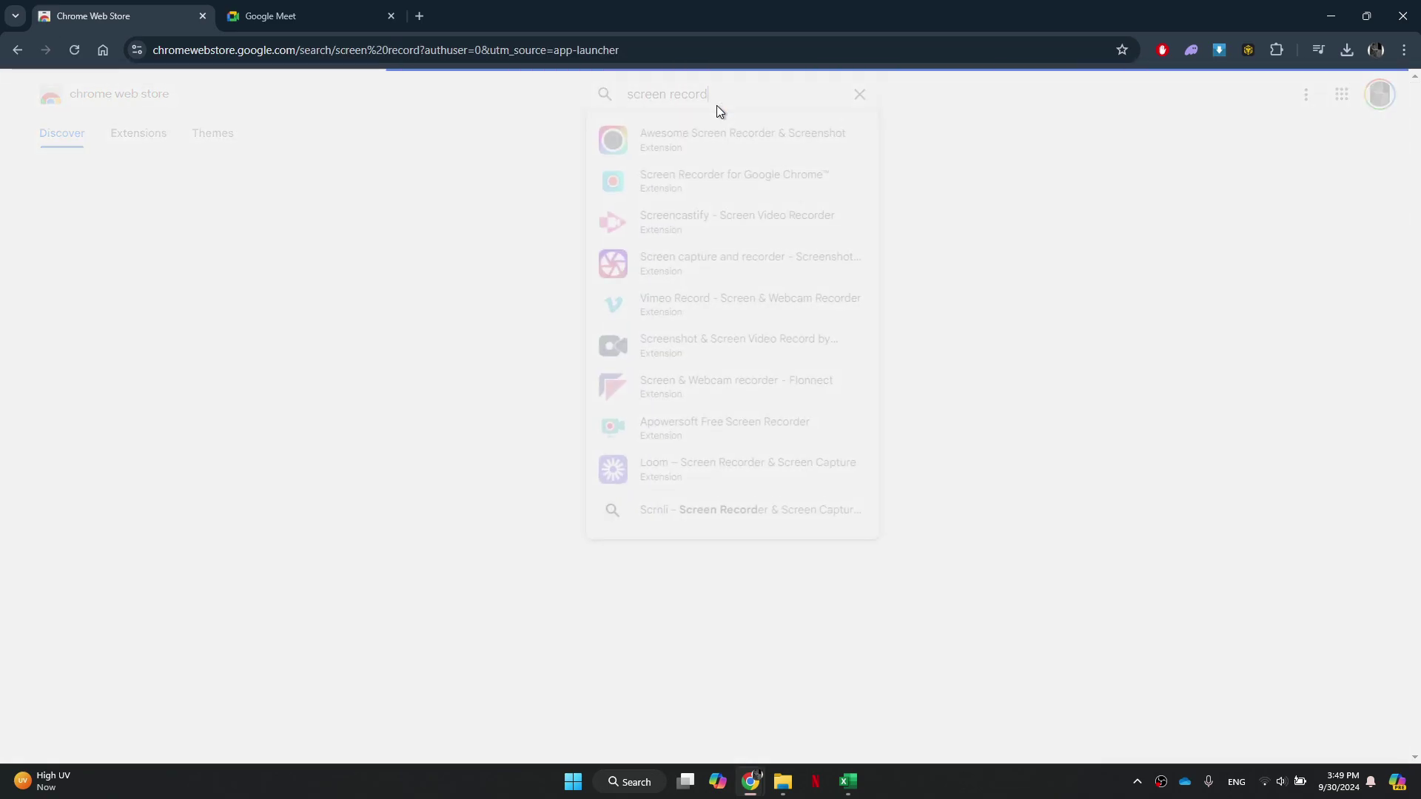
scroll(810, 318, "down", 4)
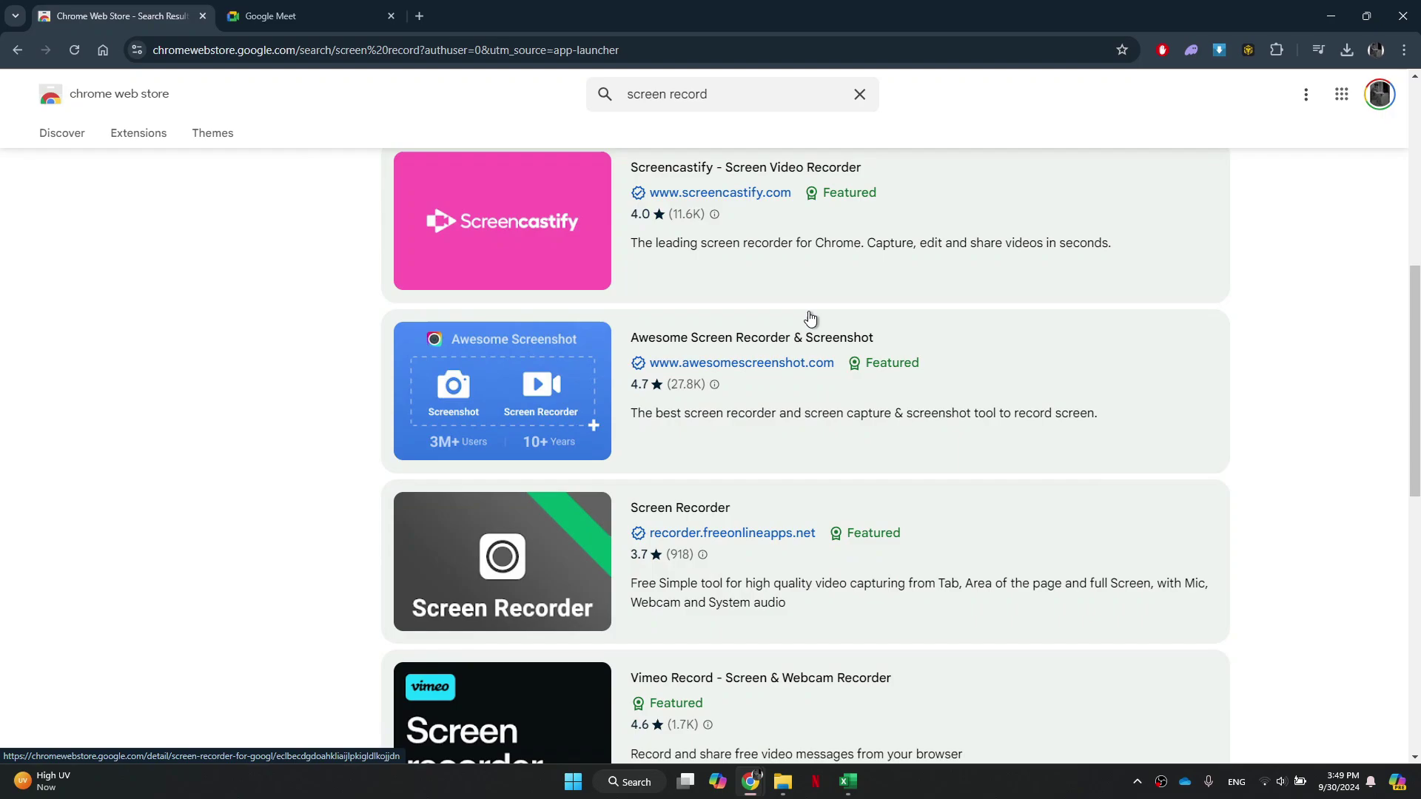
scroll(810, 318, "down", 3)
scroll(811, 318, "down", 3)
scroll(810, 318, "down", 5)
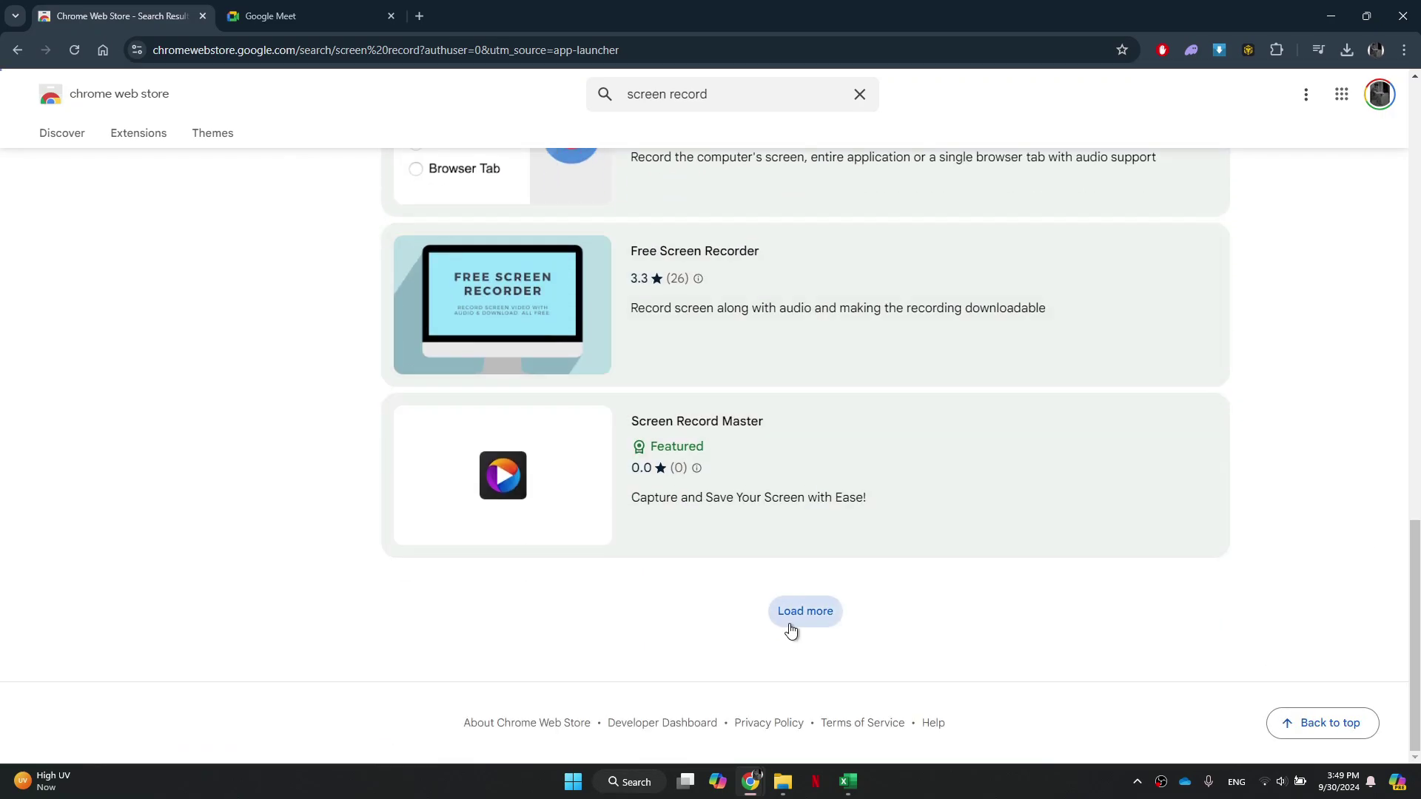
left_click(792, 626)
scroll(761, 385, "down", 4)
scroll(762, 385, "down", 4)
scroll(761, 384, "down", 4)
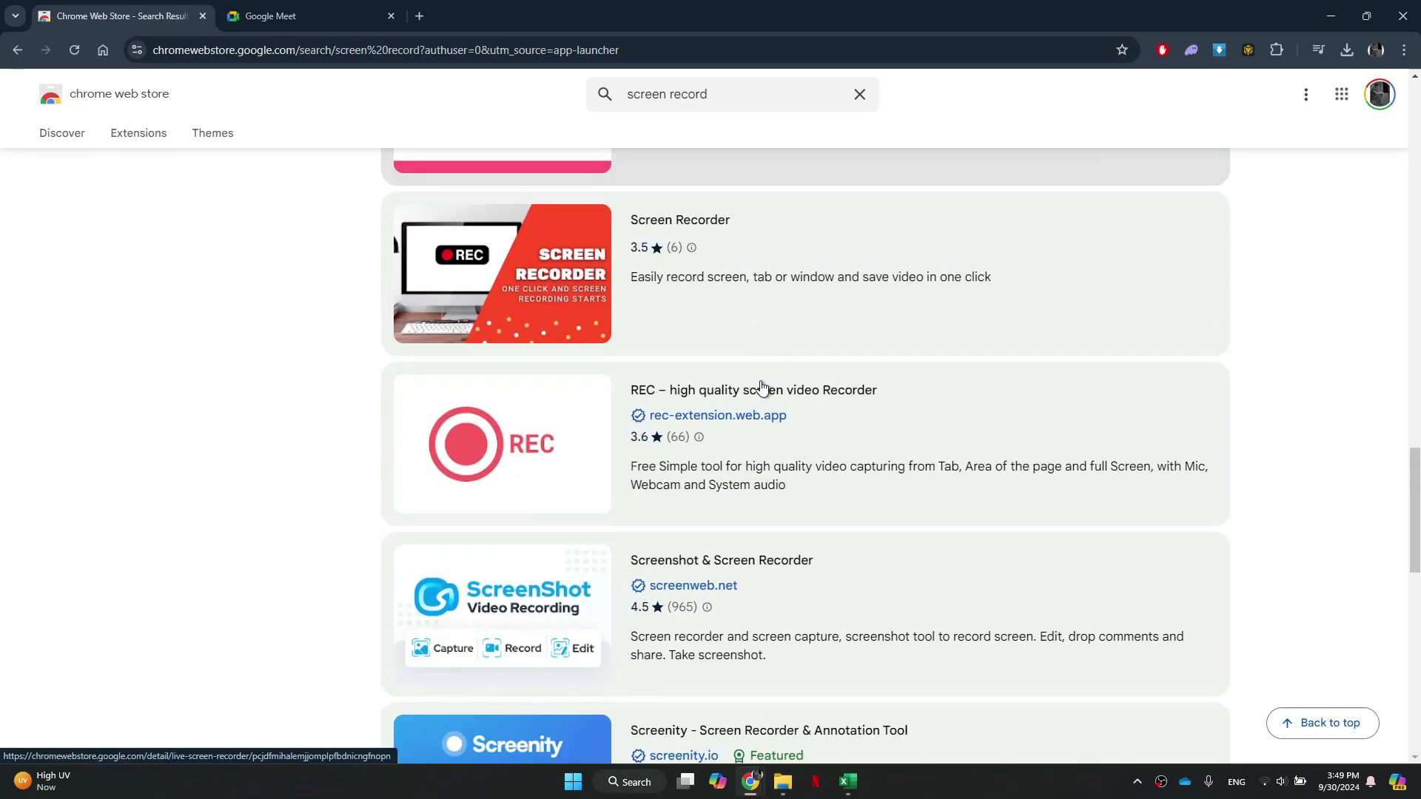
scroll(762, 386, "down", 4)
scroll(762, 385, "down", 4)
scroll(762, 387, "down", 3)
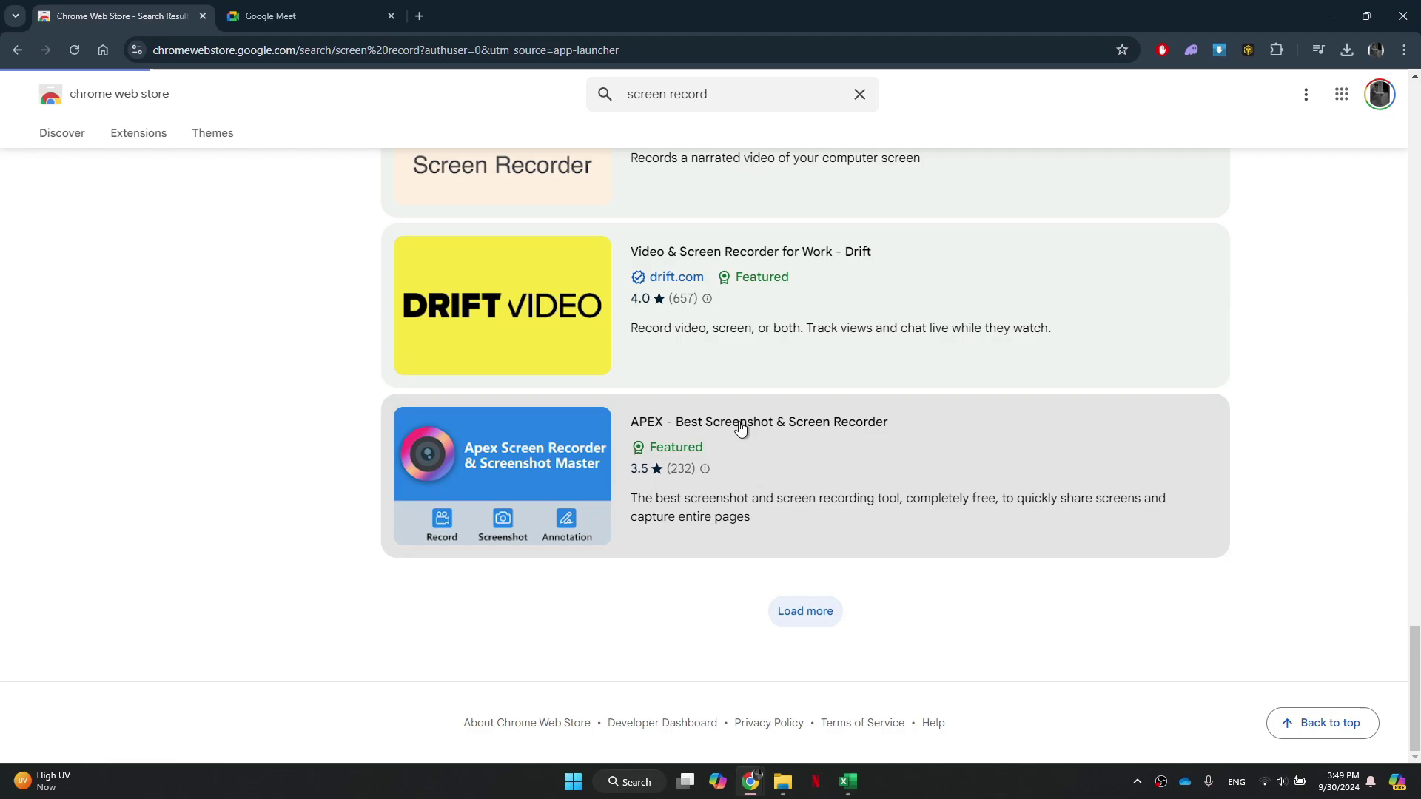
left_click(805, 609)
scroll(732, 402, "down", 5)
scroll(733, 402, "down", 3)
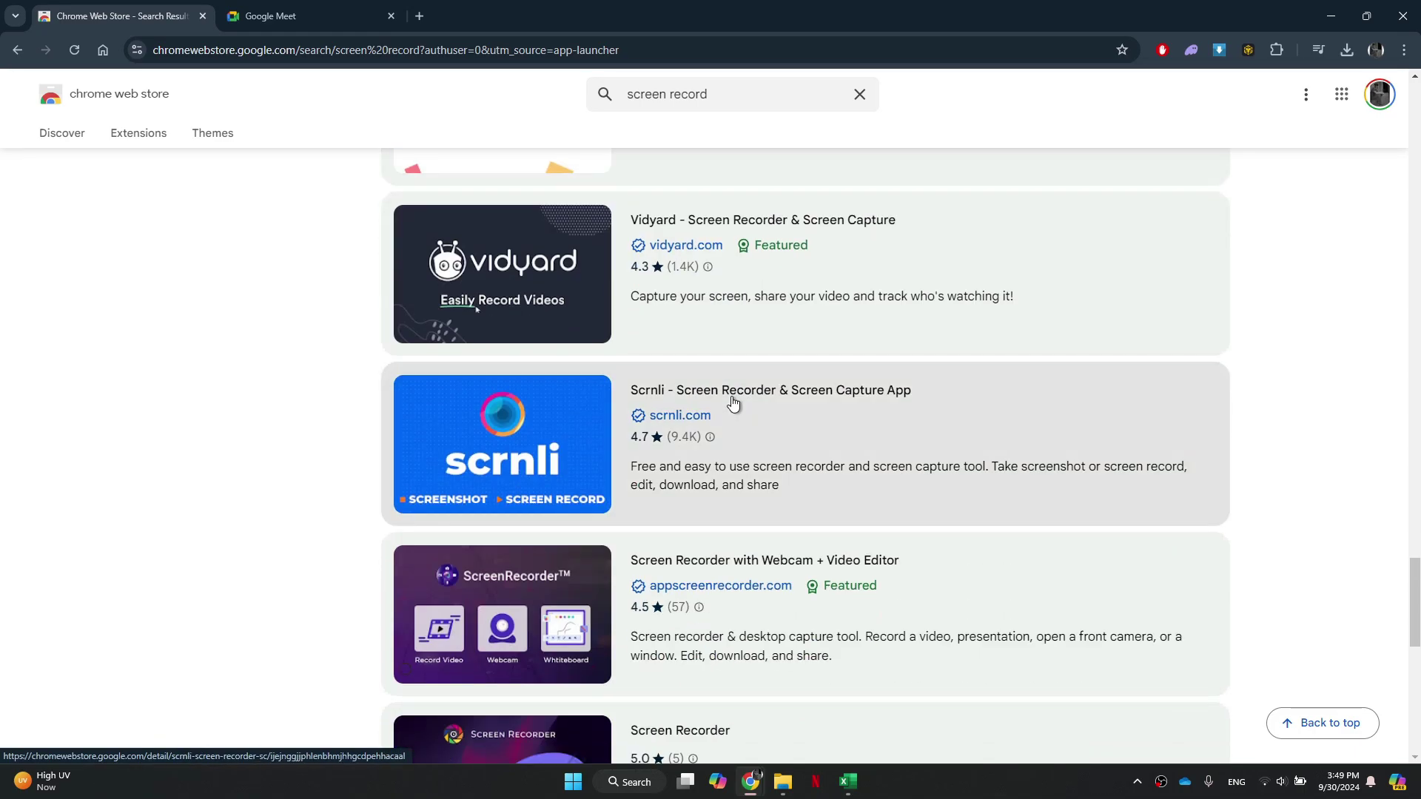
left_click(731, 403)
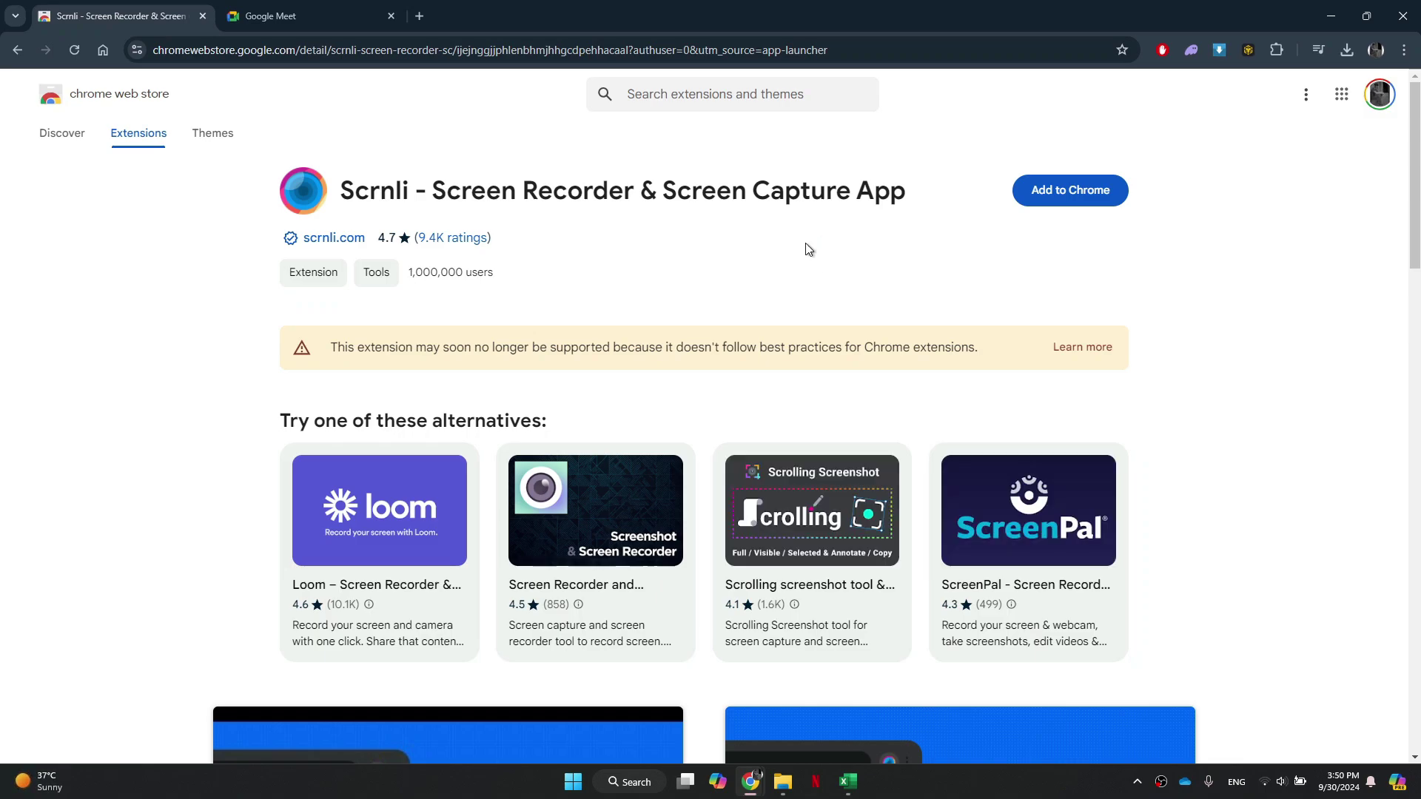
Step: Install the Scrnli extension, then start an instant meeting in the Google Meet tab
left_click(1069, 191)
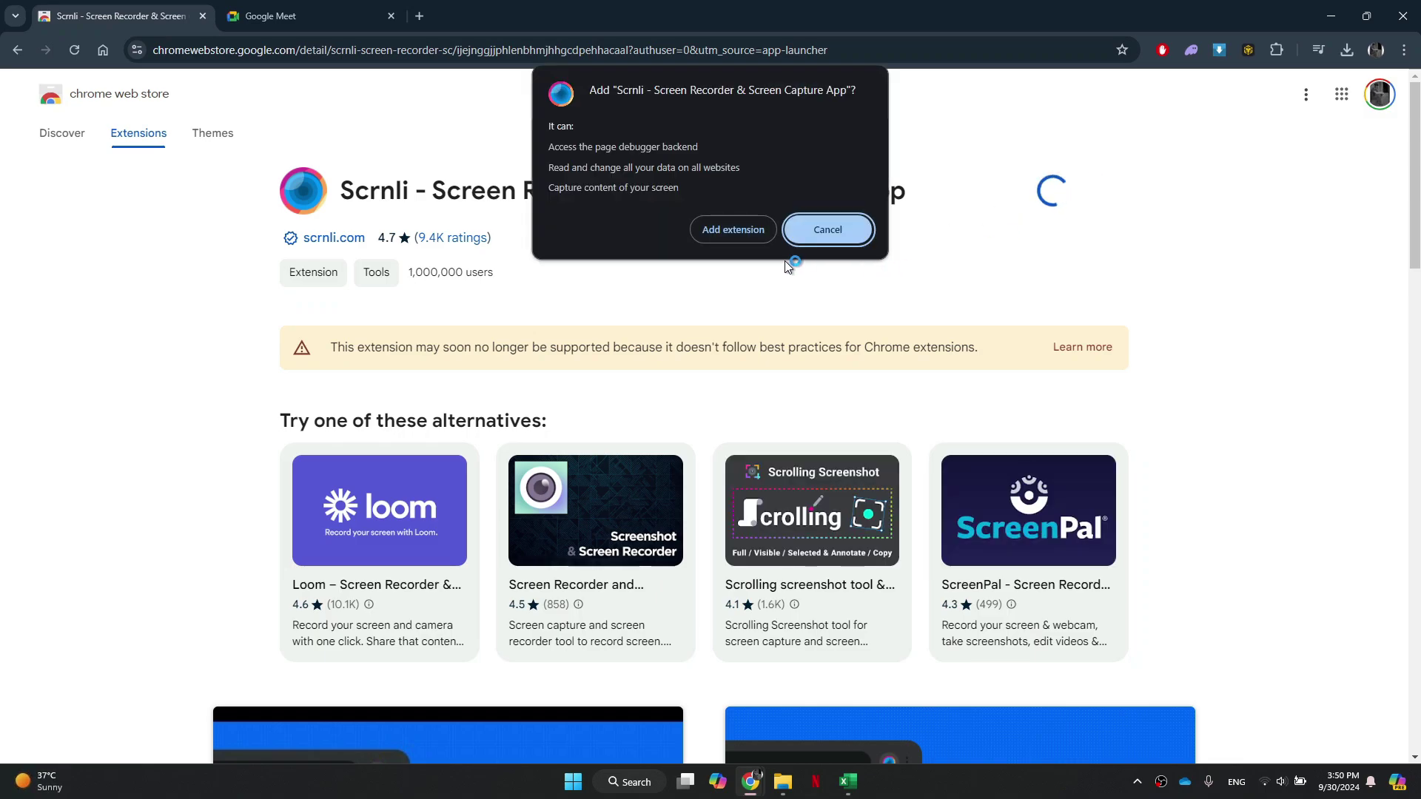
left_click(732, 229)
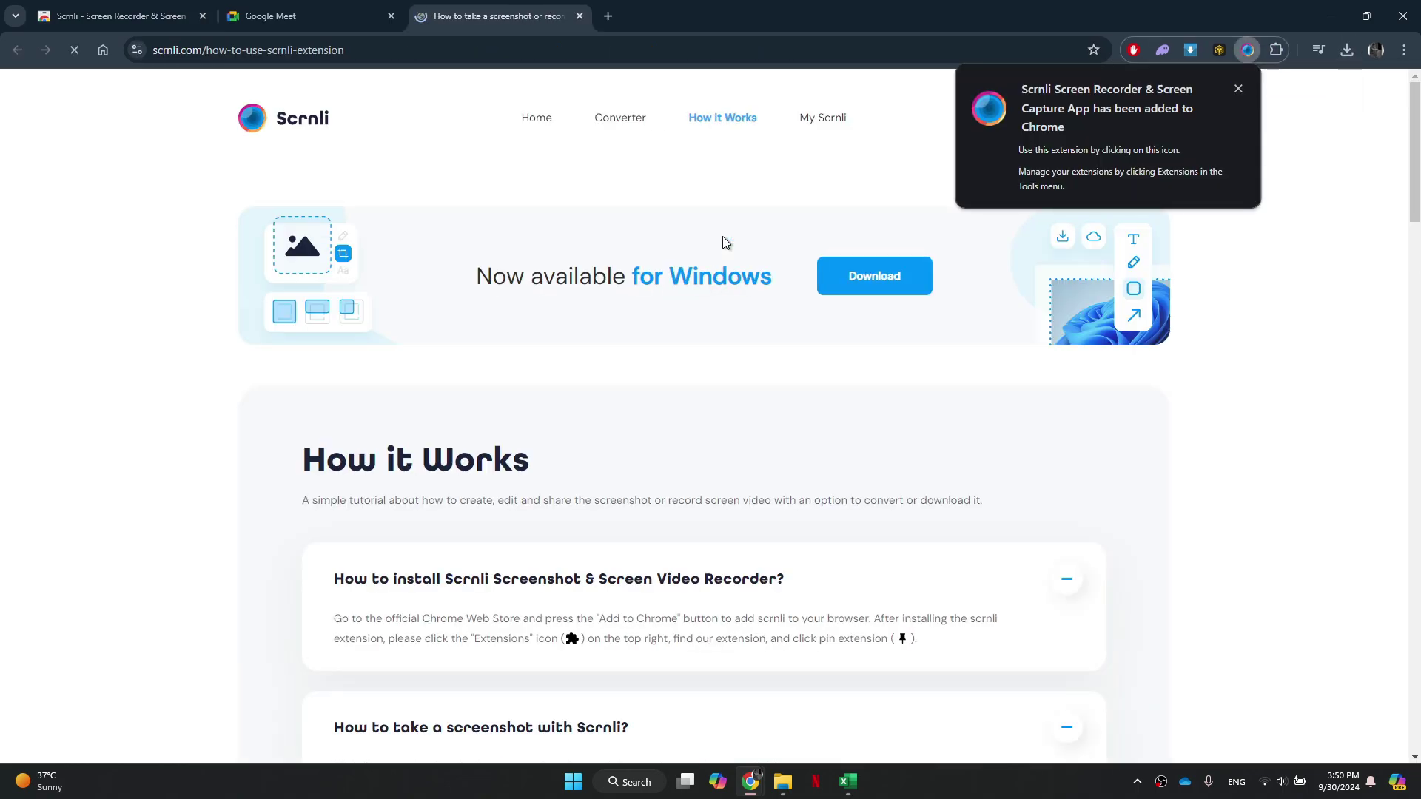
left_click(293, 16)
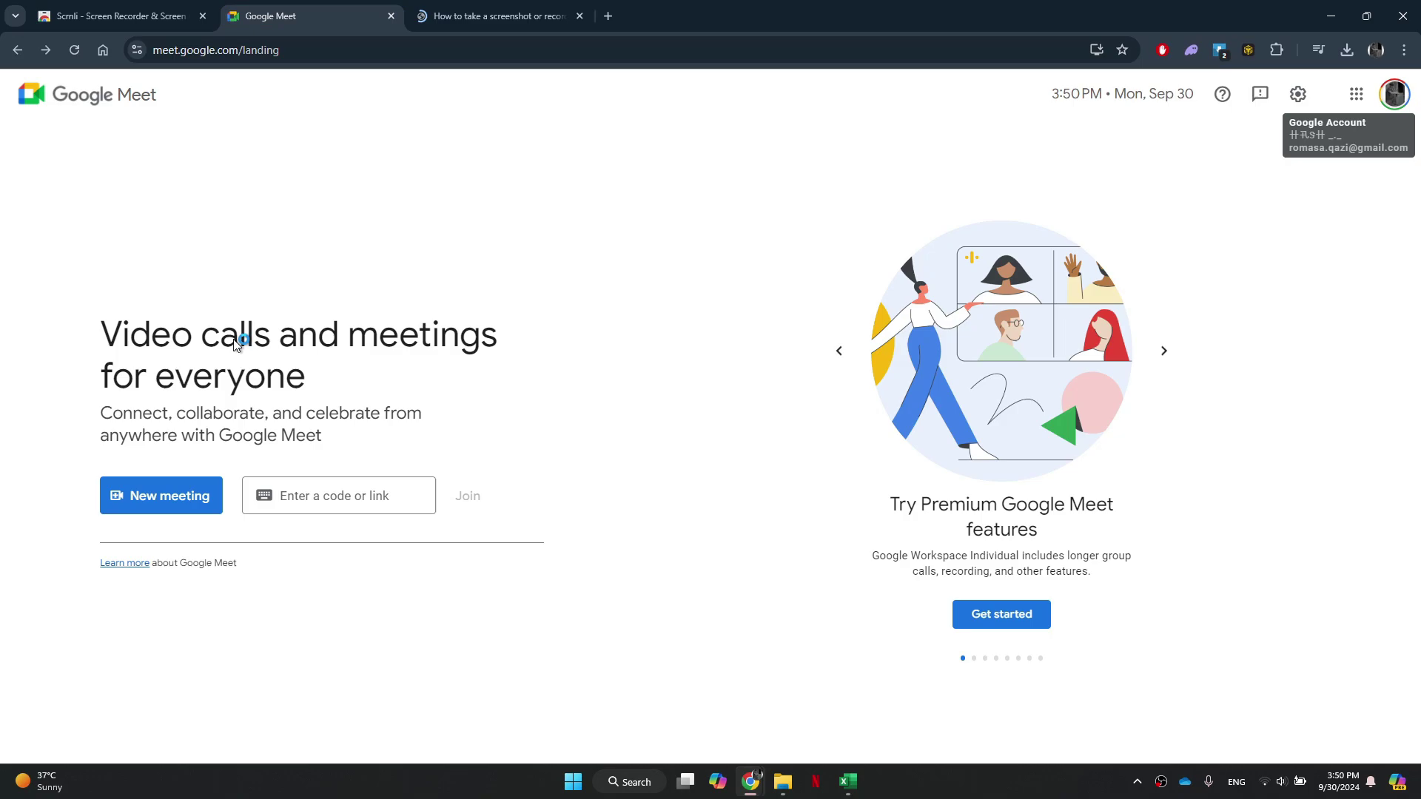
left_click(161, 495)
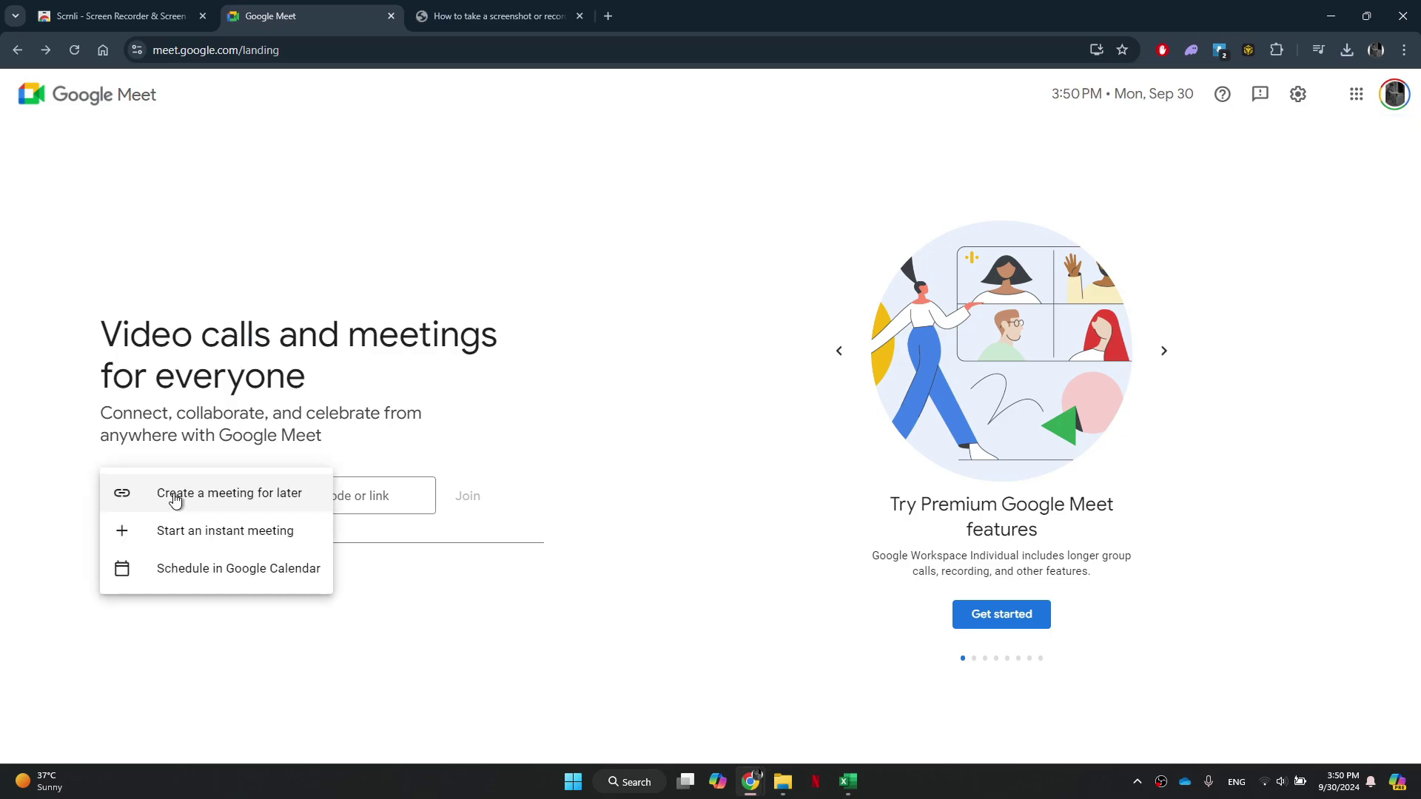
left_click(212, 531)
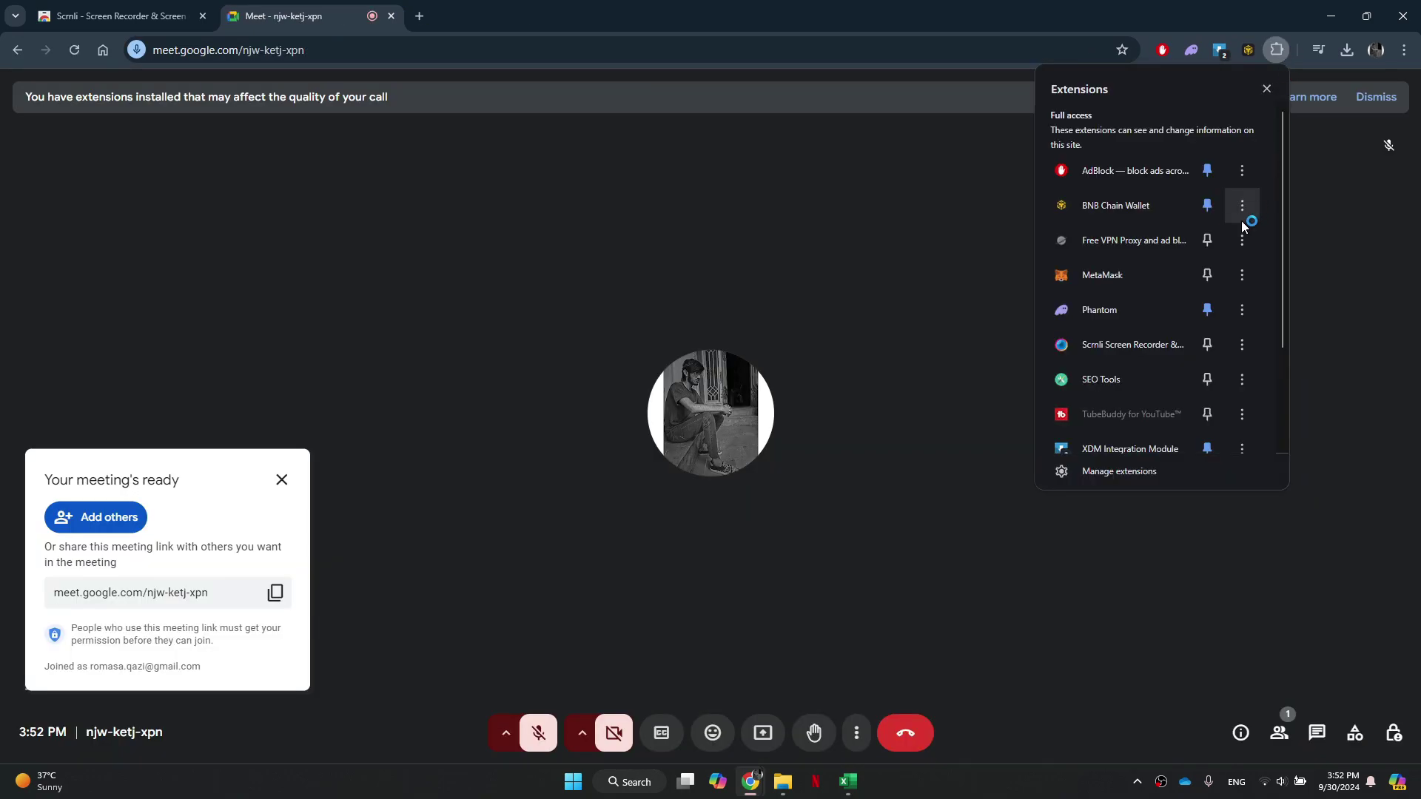
Step: Start a Scrnli video recording of the browser window with Record Tab Sound on
left_click(1248, 49)
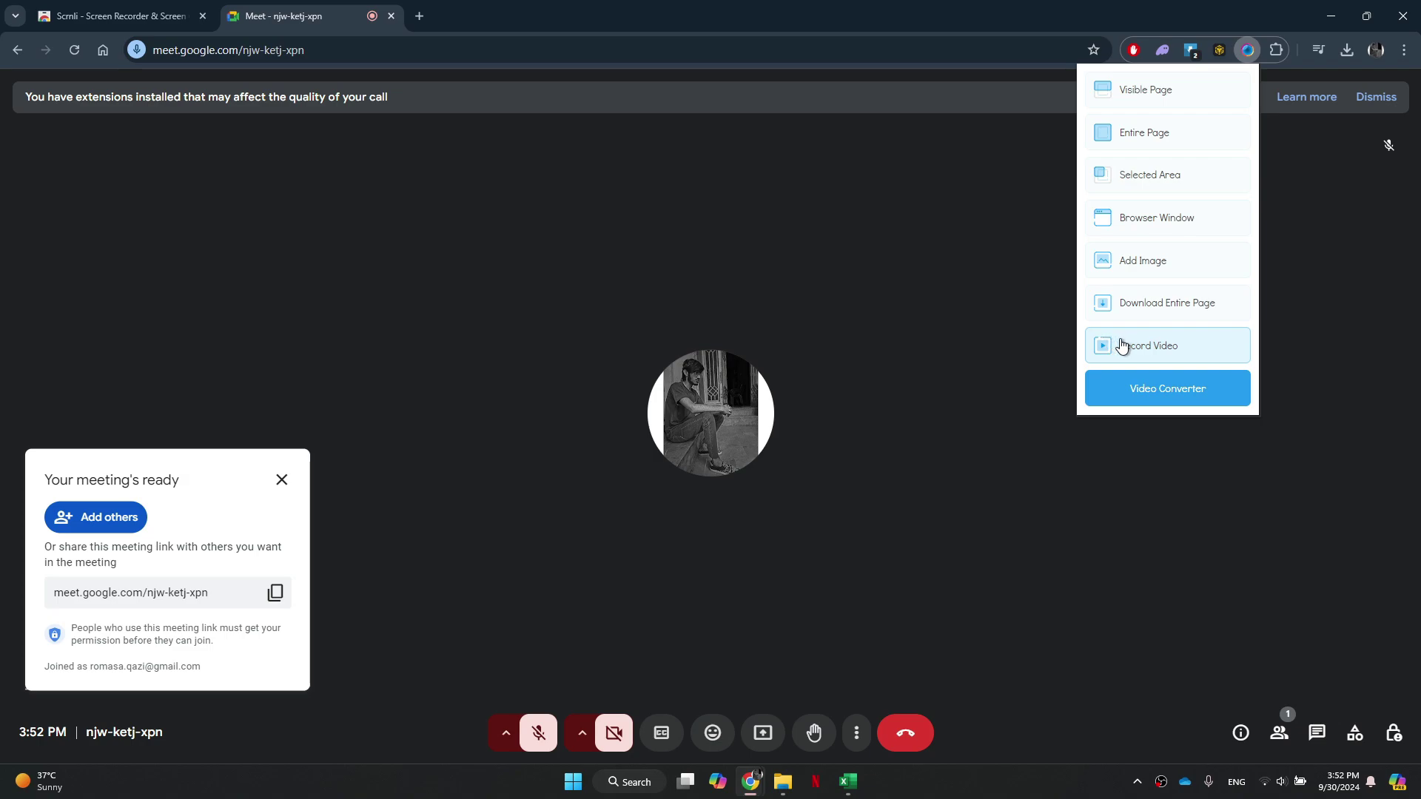
left_click(1177, 346)
left_click(1229, 304)
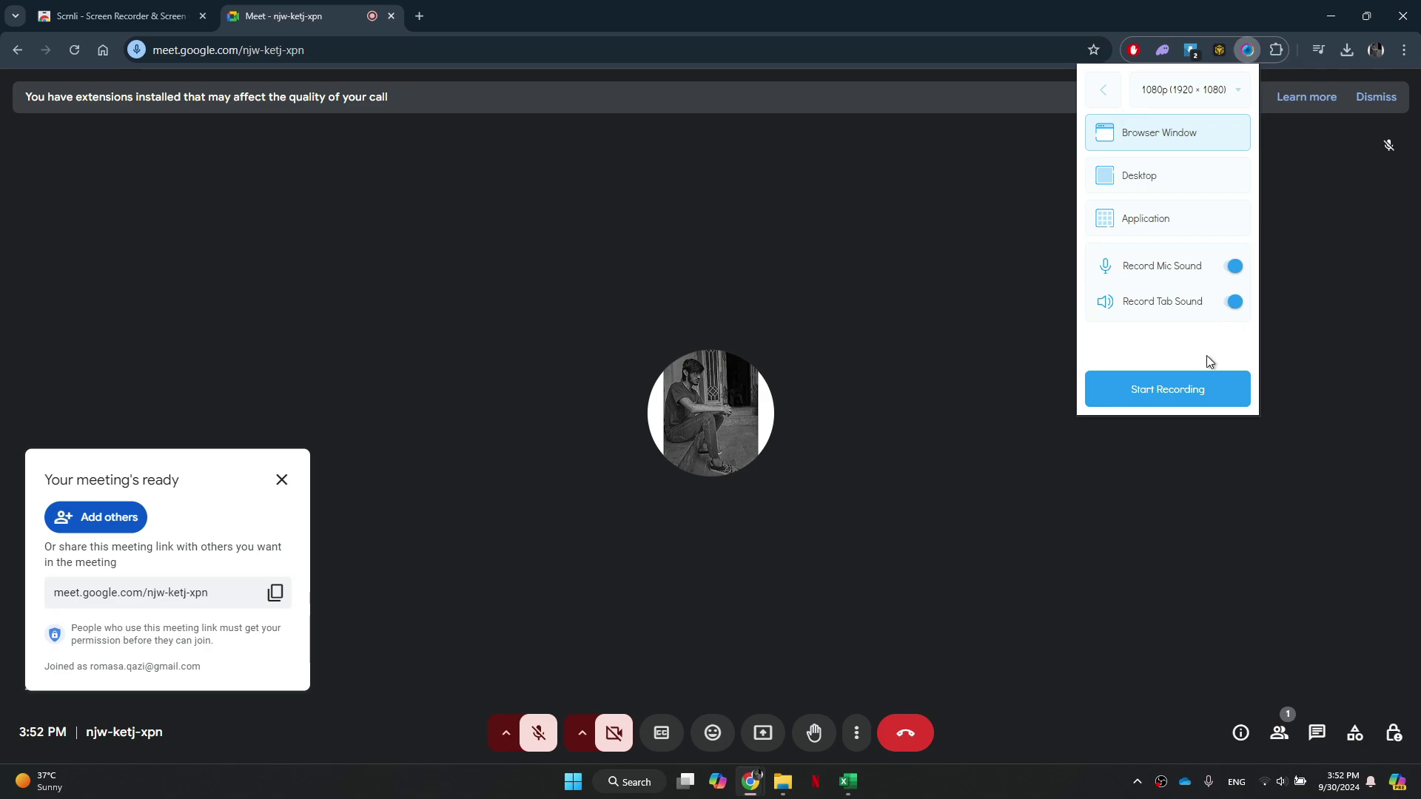
left_click(1185, 387)
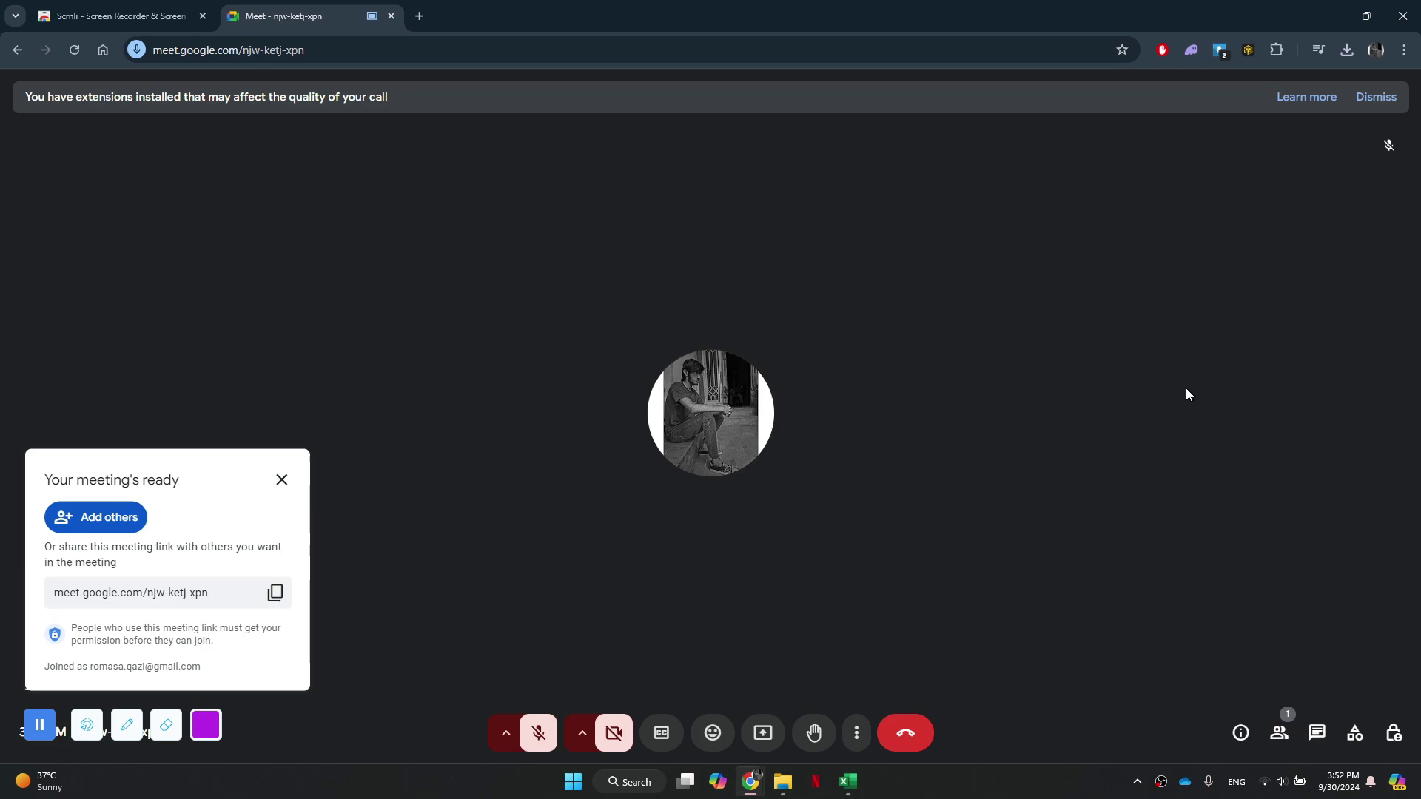
Step: Stop the Scrnli recording from the Extensions menu after 13 seconds
left_click(1278, 50)
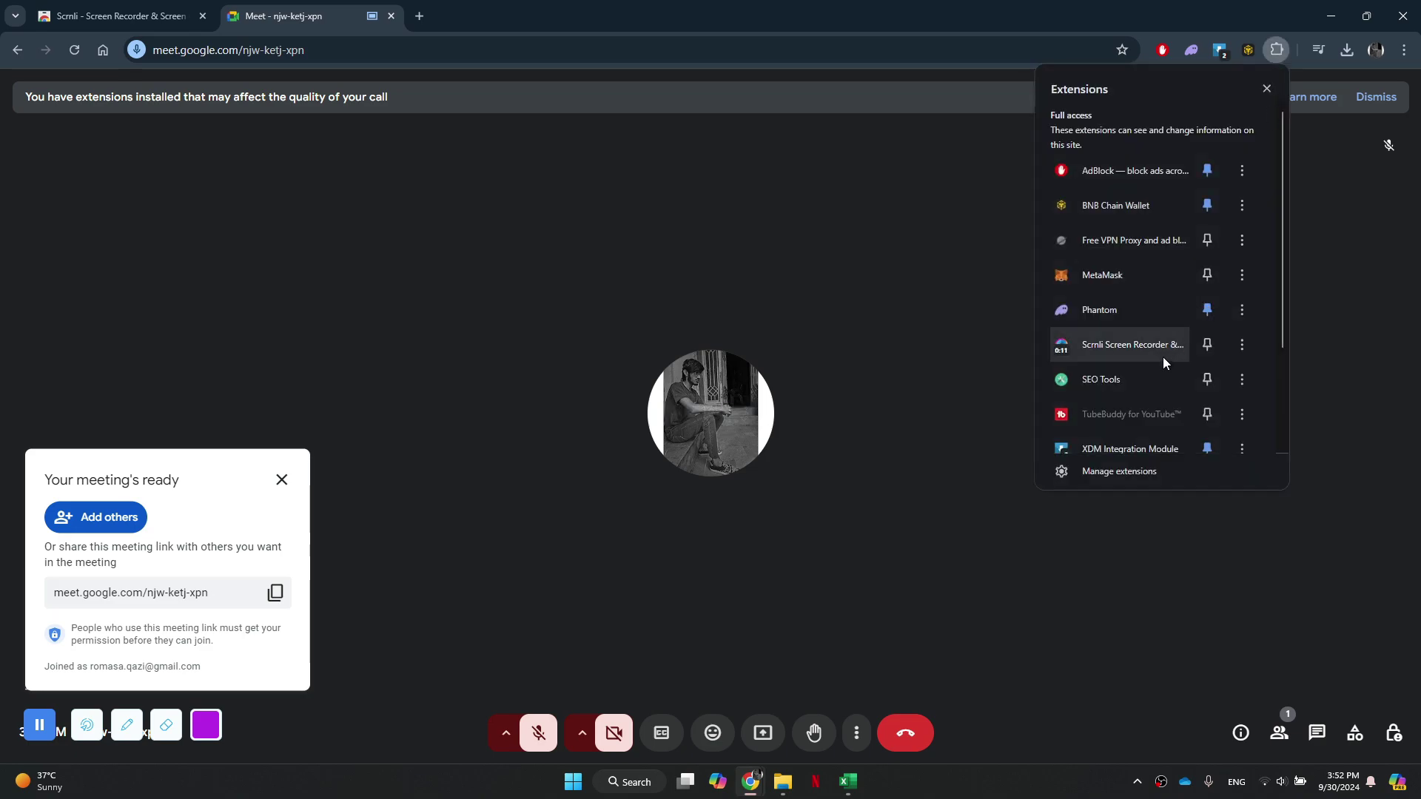
left_click(1124, 347)
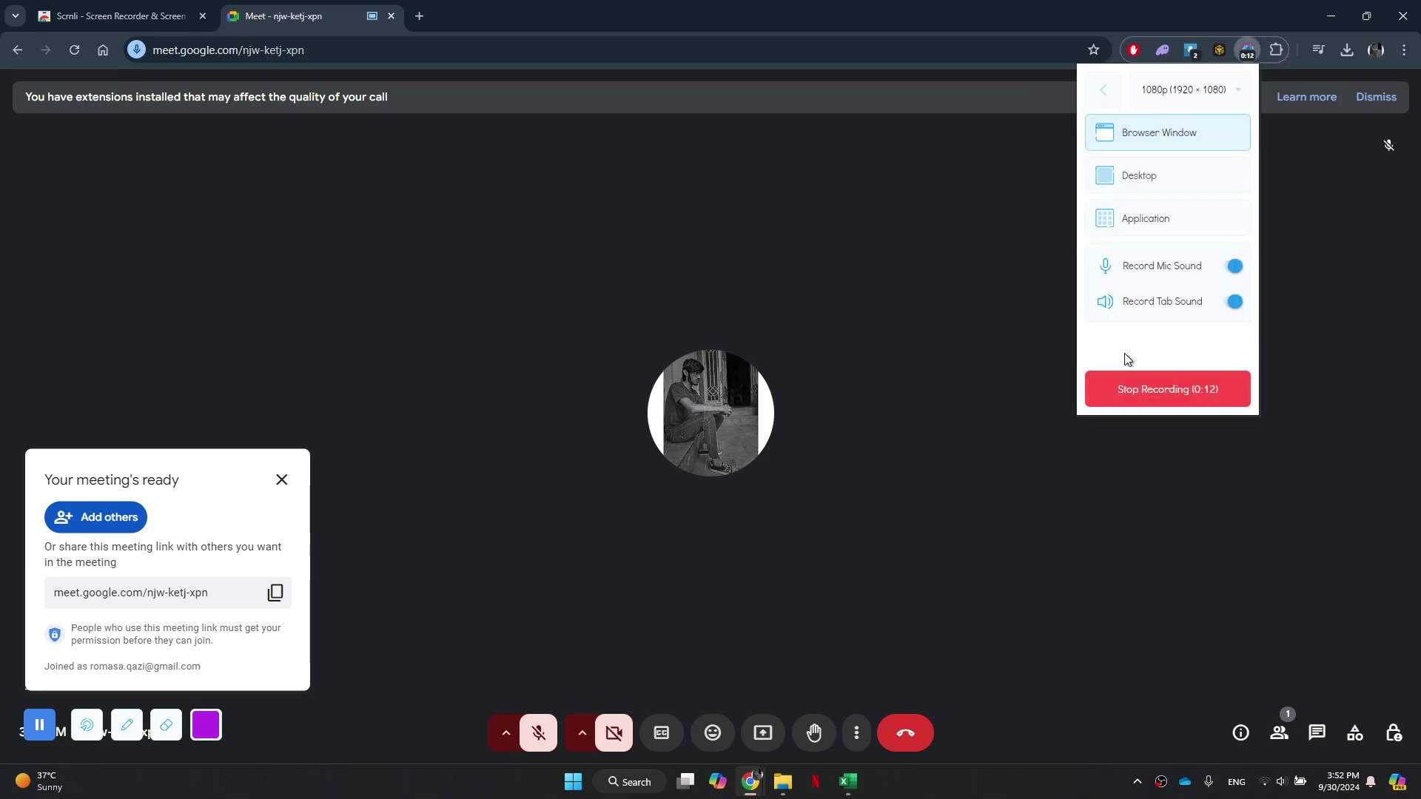
left_click(1165, 389)
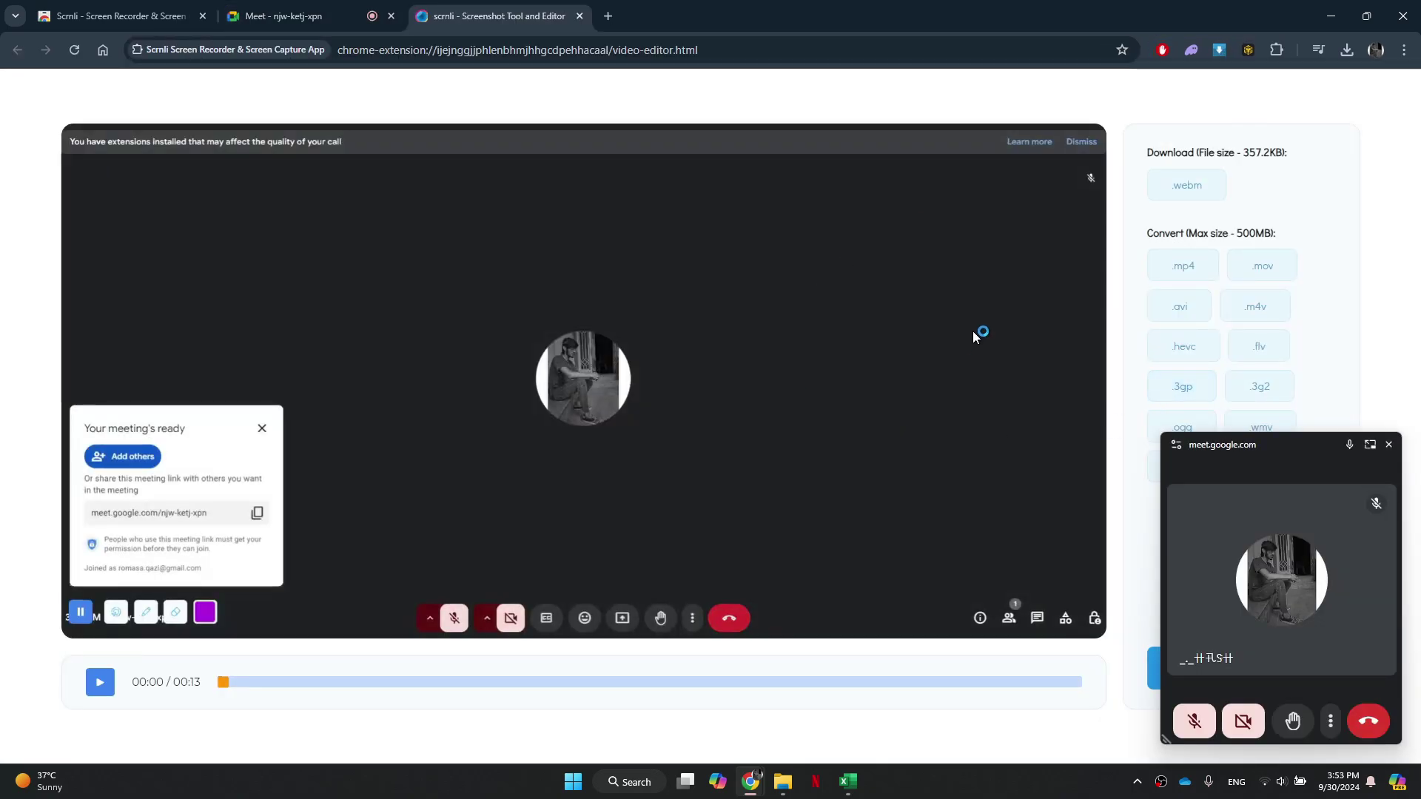
Step: Save the clip as scrnli_9_30_2024_3-53-09 PM.mp4, closing the Meet and download popups
left_click(1162, 273)
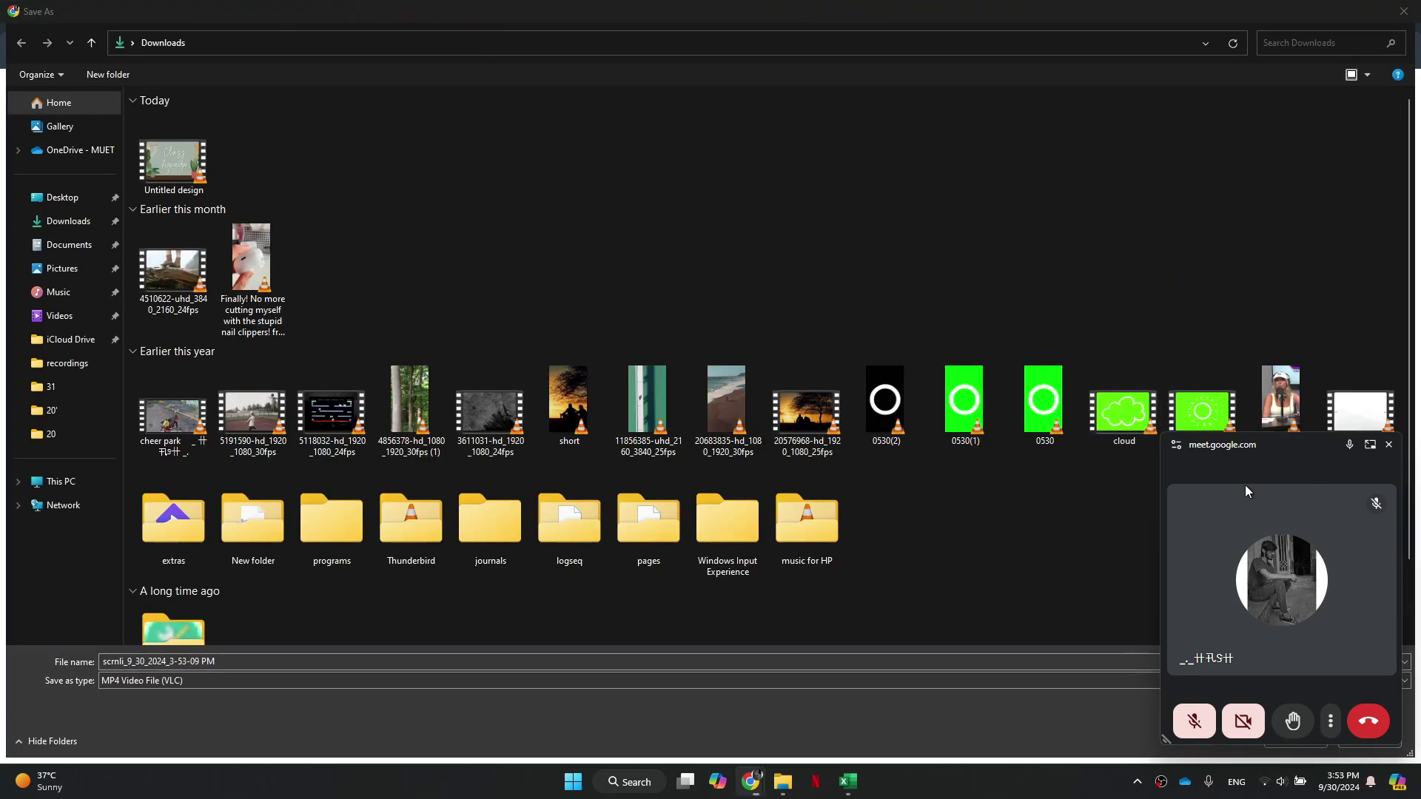
left_click_drag(1275, 448, 1140, 445)
left_click(1295, 739)
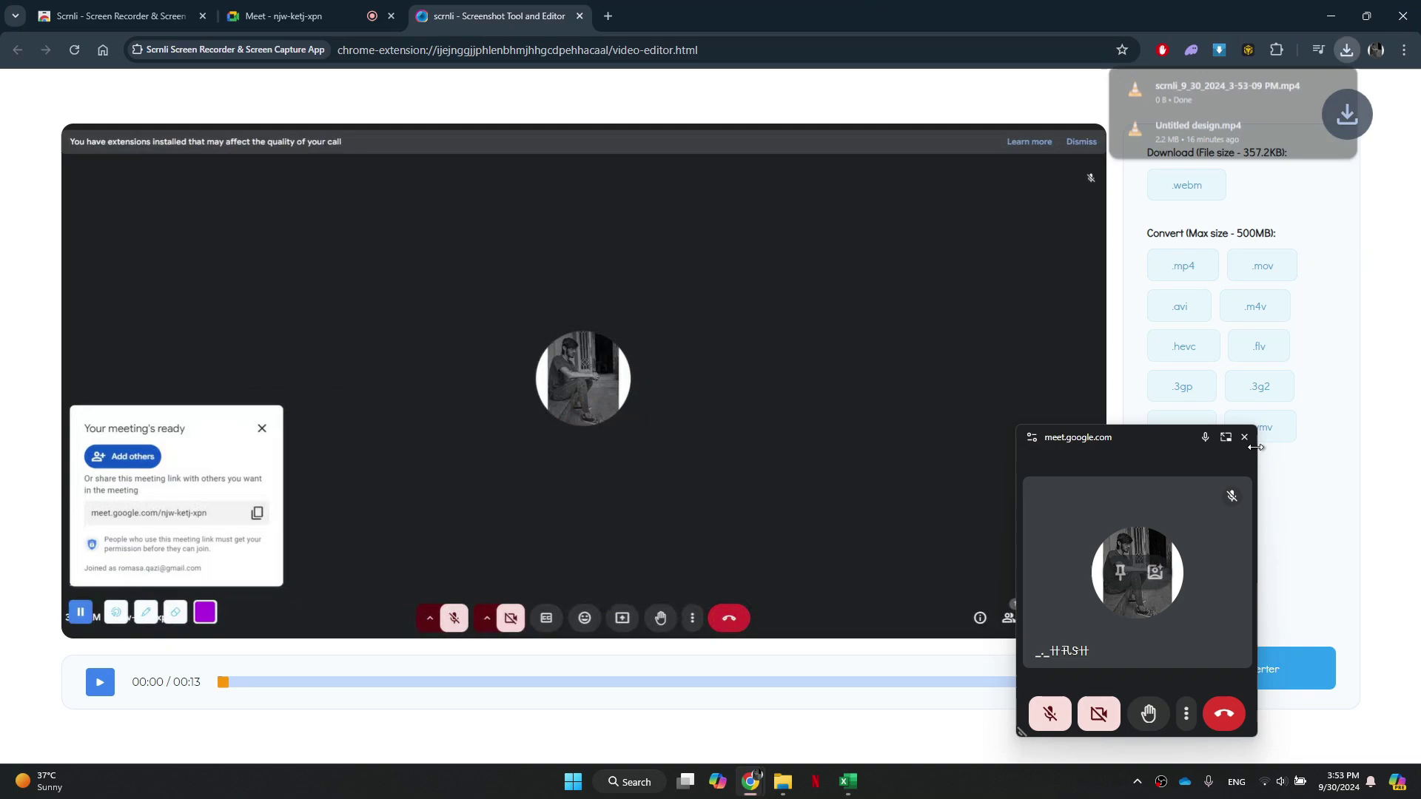
left_click(1243, 437)
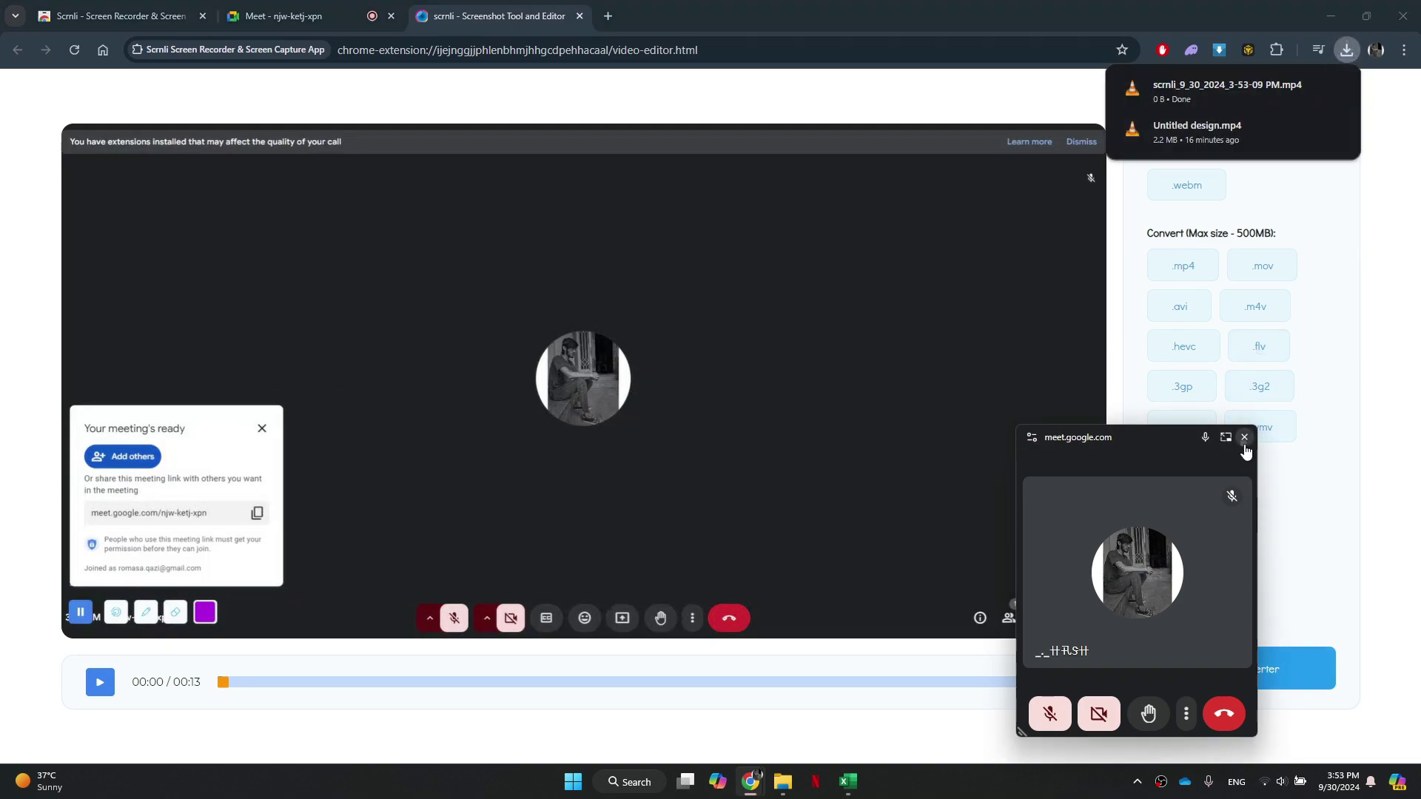
left_click(1258, 198)
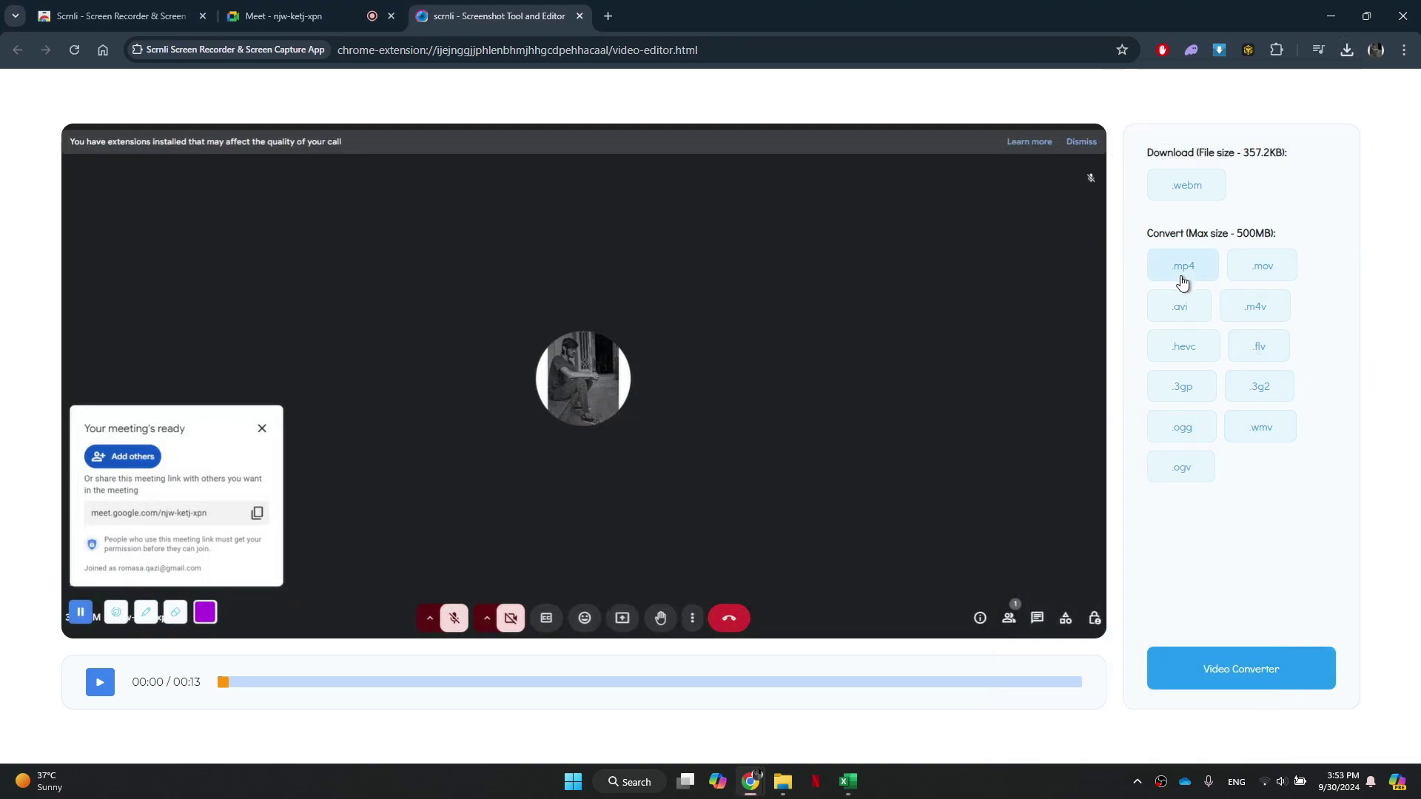